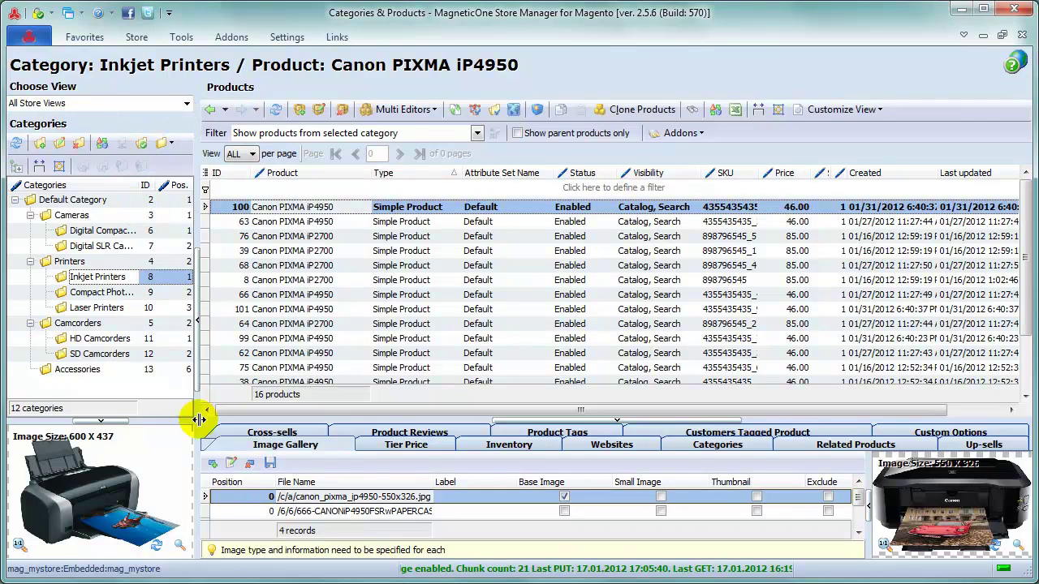
Display the inventory settings of the first product listed and enlarge the area that shows them
left_click_drag(203, 436, 202, 430)
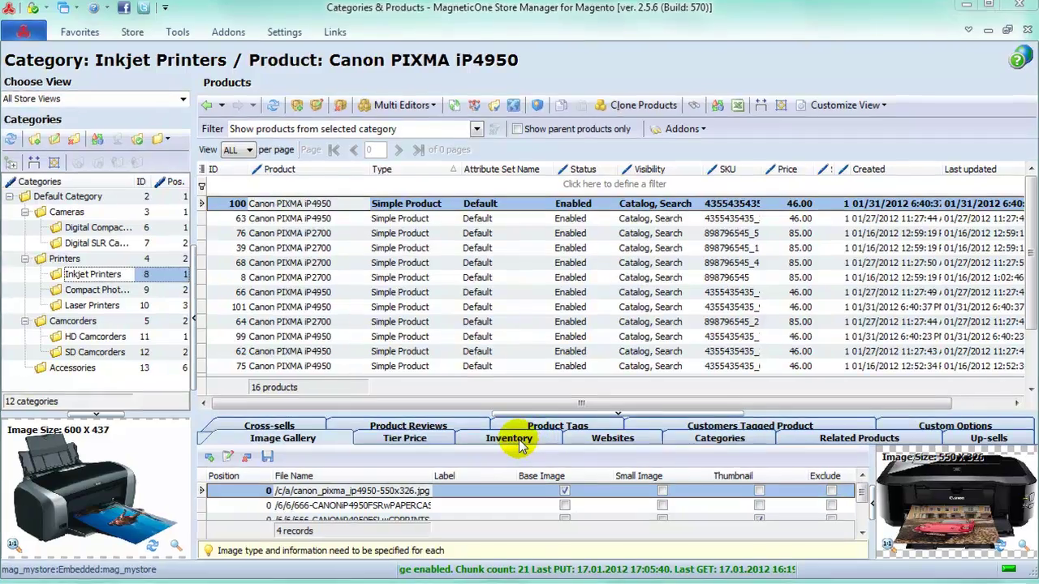
left_click(520, 444)
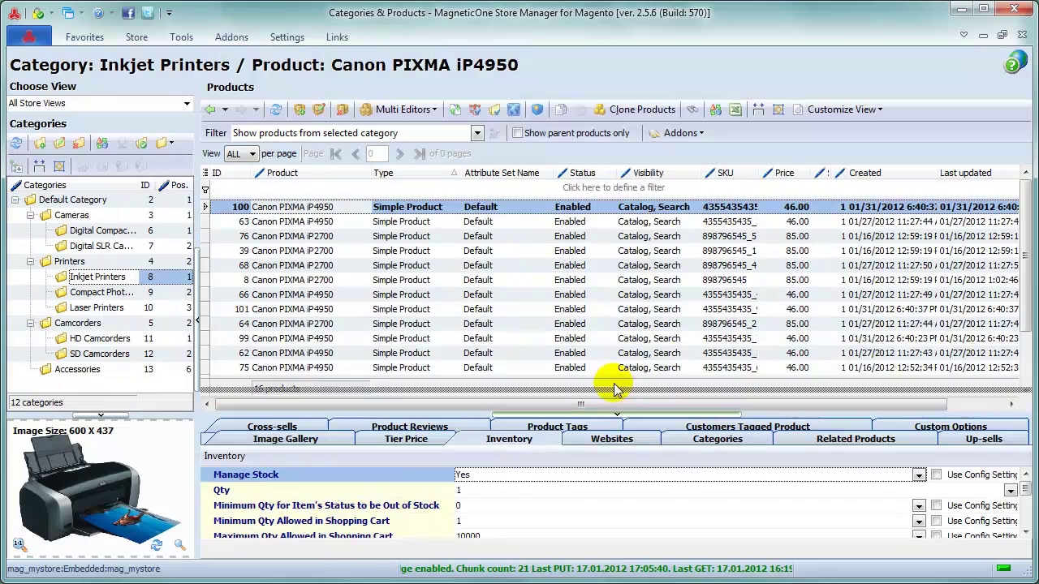
left_click_drag(614, 389, 616, 313)
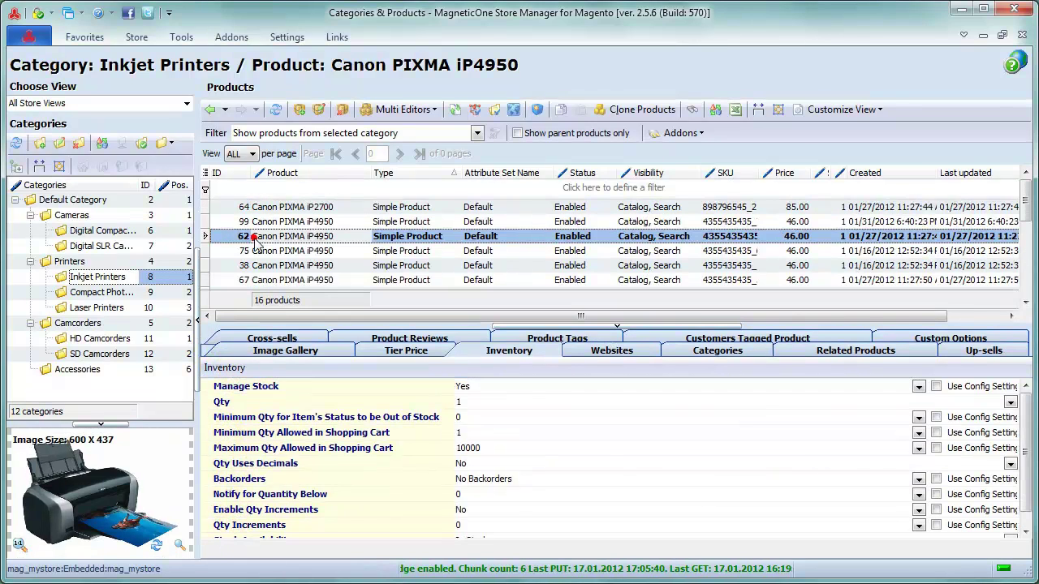
Select the Canon PIXMA iP4950 products with IDs 62, 75 and 38 and open them in the Inventory Multi Editor
left_click(254, 250, "ctrl")
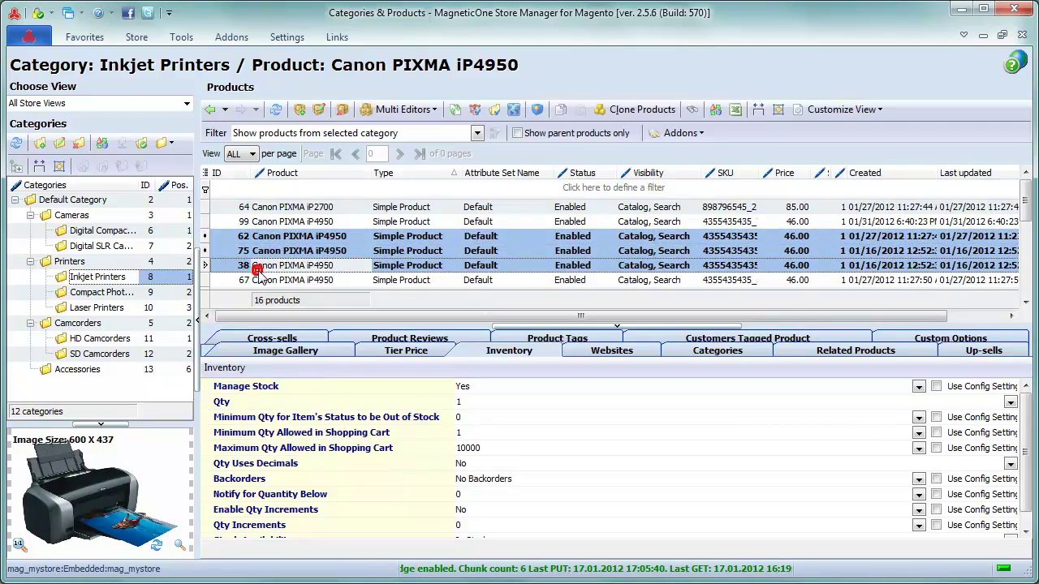
left_click(259, 267, "ctrl")
right_click(263, 251)
mouse_move(463, 309)
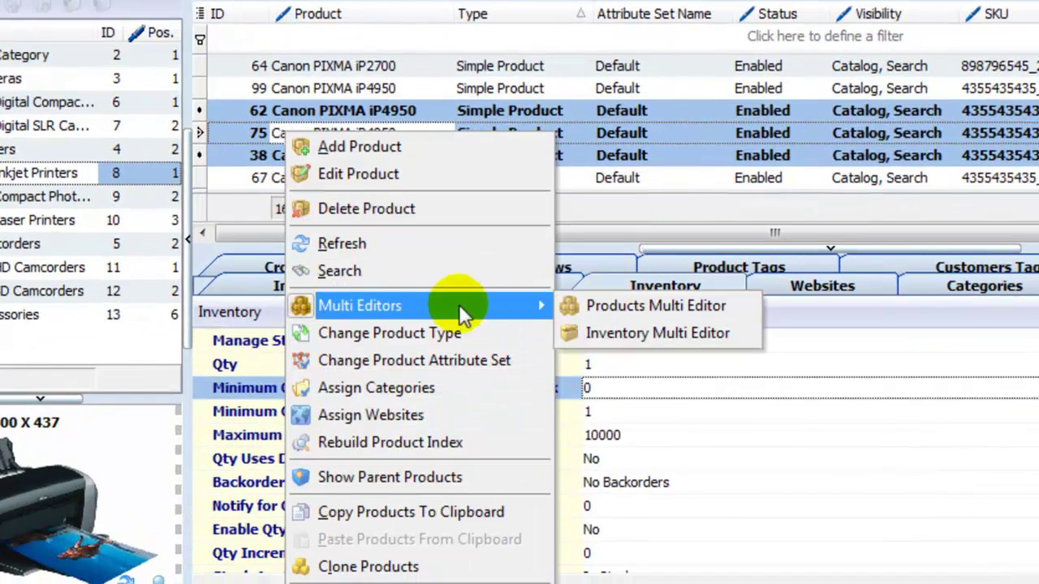
left_click(592, 330)
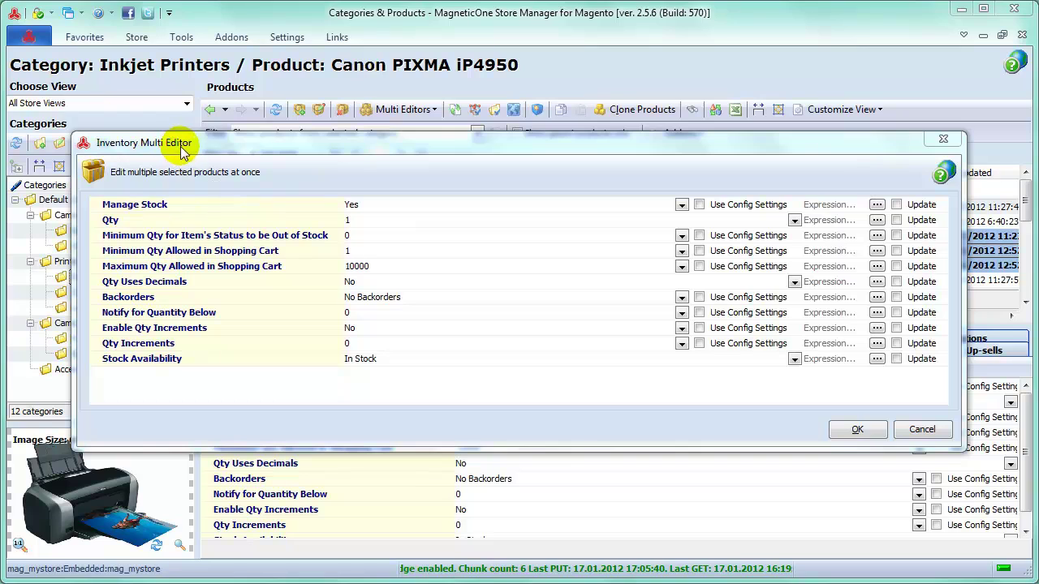
Set Manage Stock to Yes and Qty to 80 for the selected products
left_click(680, 204)
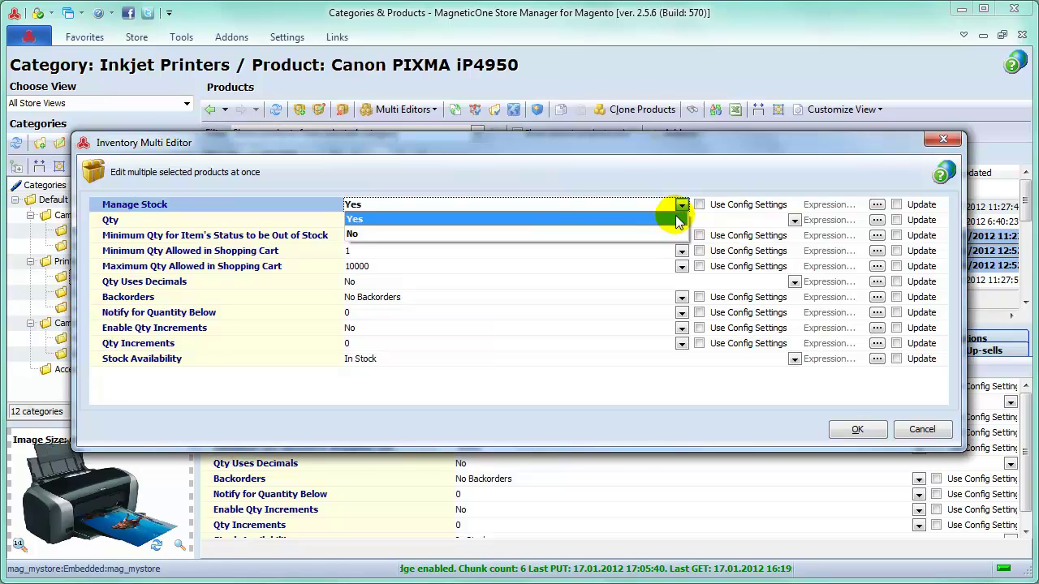
left_click(678, 220)
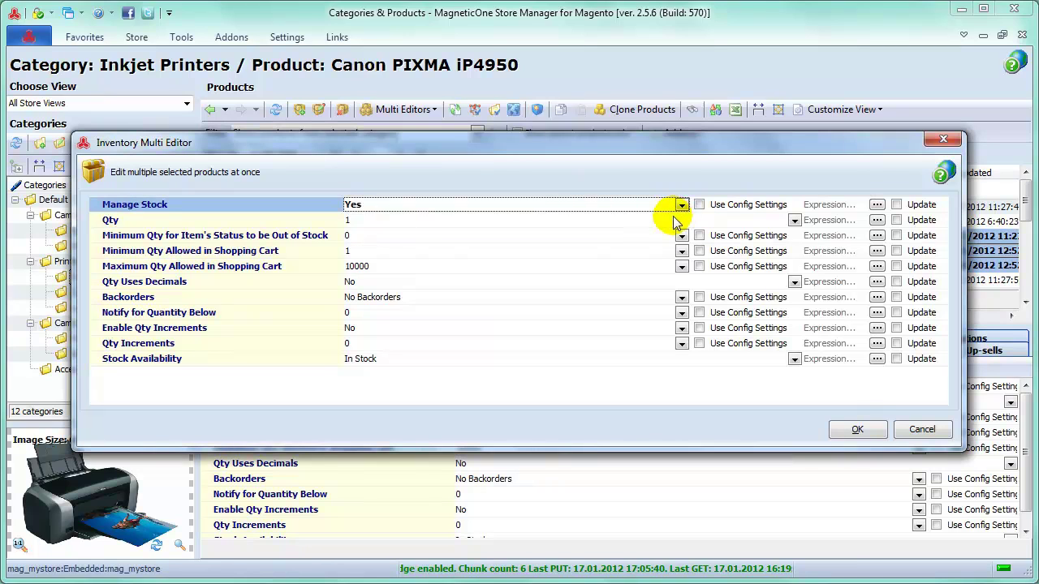
left_click(666, 220)
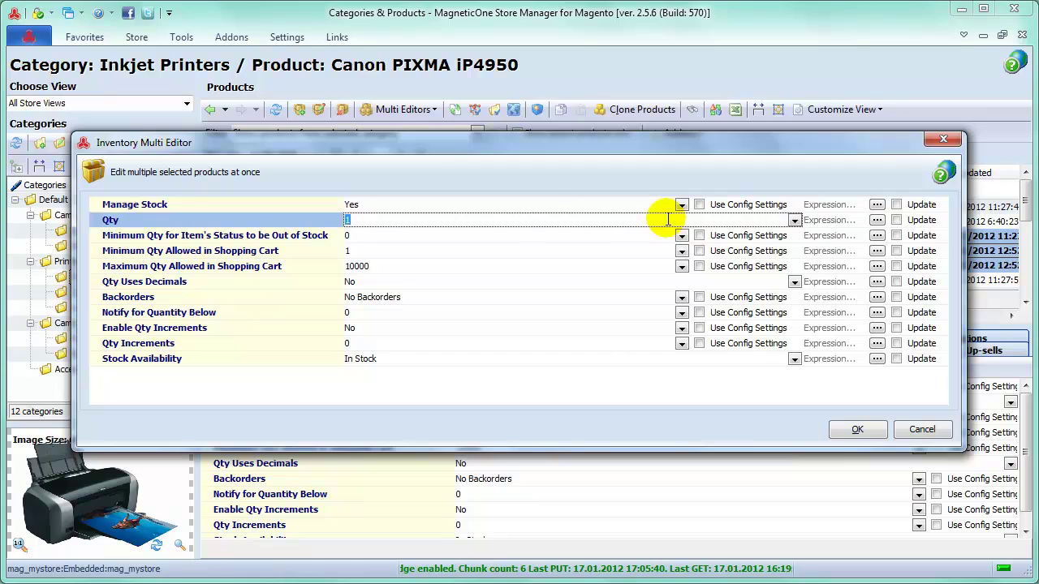
type("80")
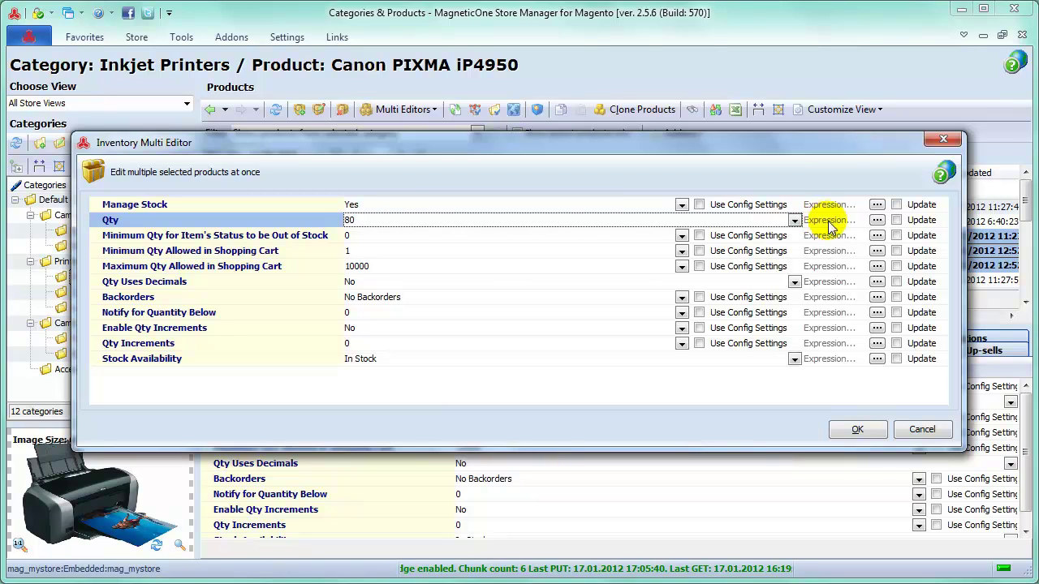
Open the expression editor for Qty and browse its auto-complete list of macros, functions and SQL keywords
left_click(876, 219)
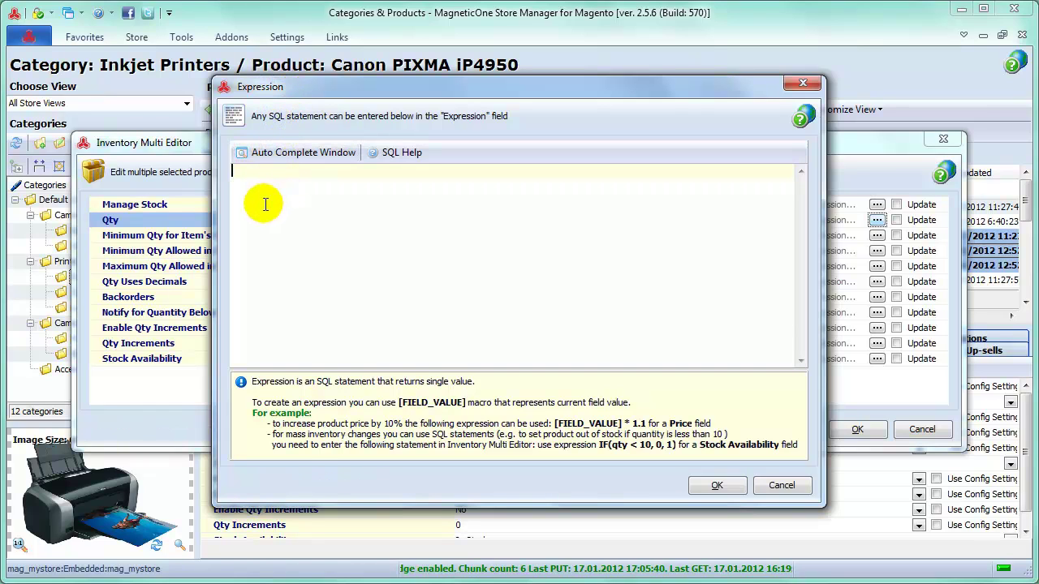
left_click(274, 155)
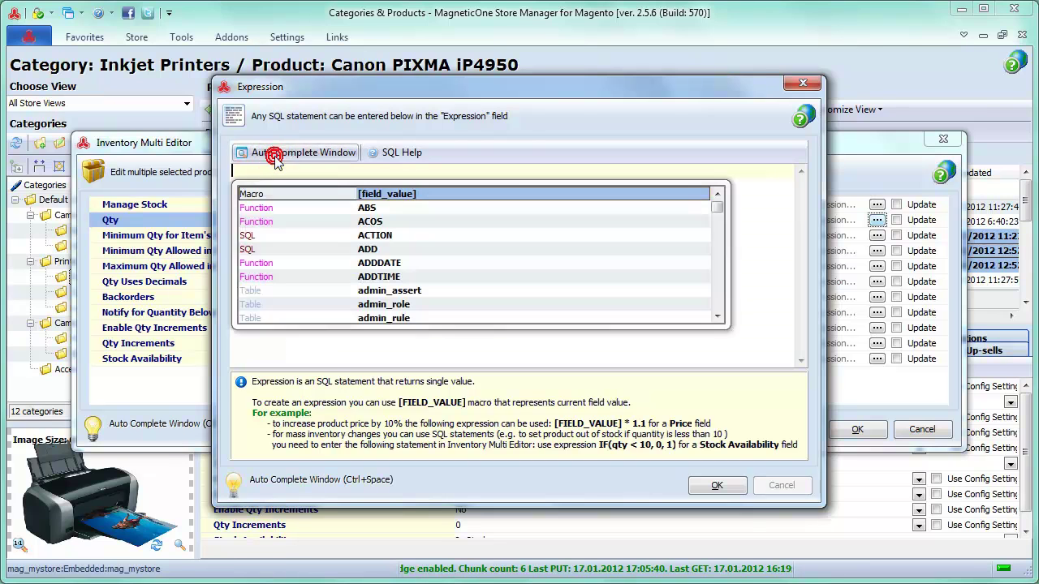
scroll(259, 240, "down", 10)
scroll(260, 239, "down", 15)
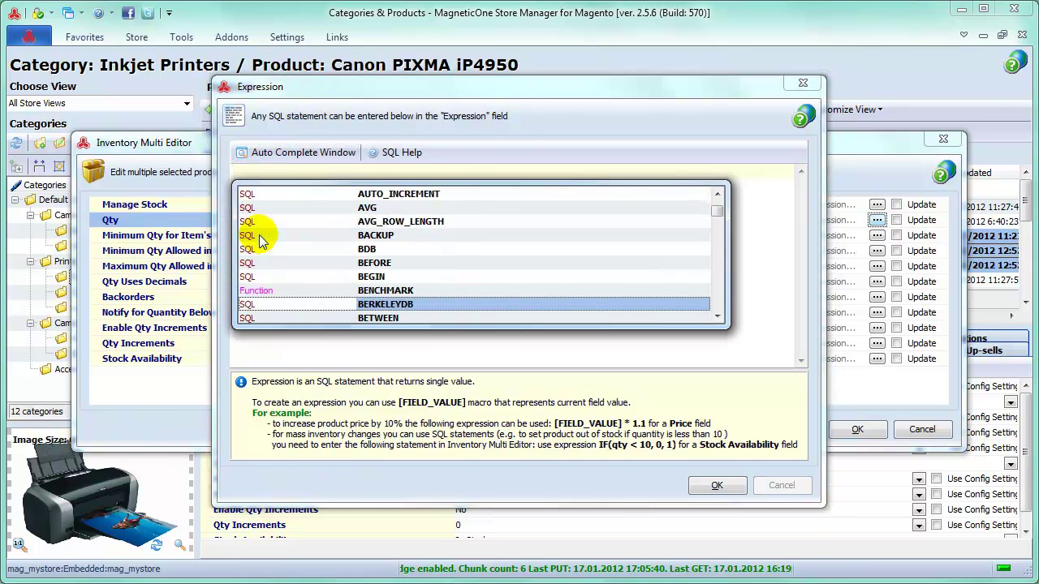
Look up the keyword "if" in the index of the integrated SQL help
left_click(401, 153)
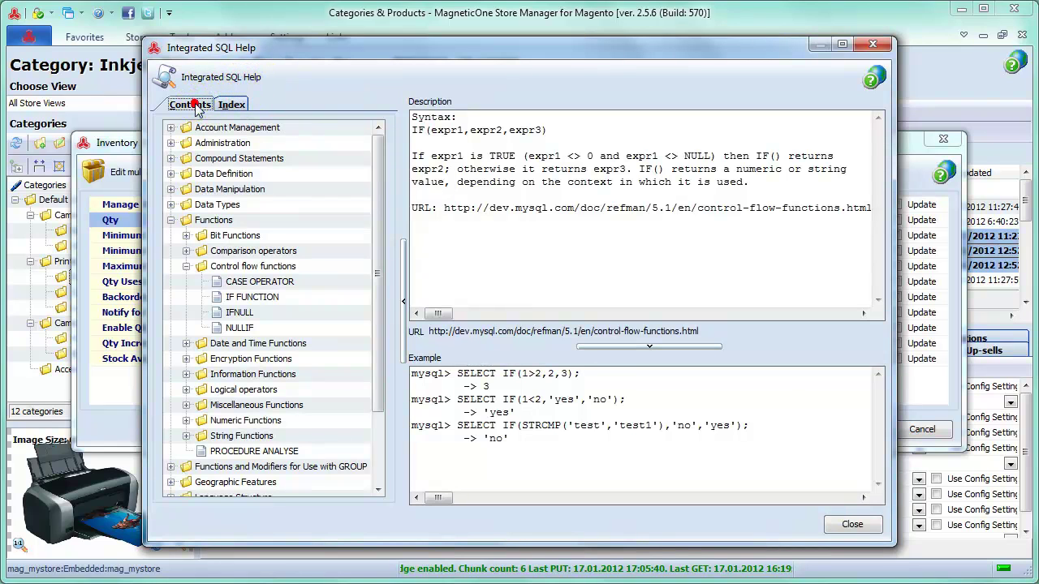
left_click(230, 105)
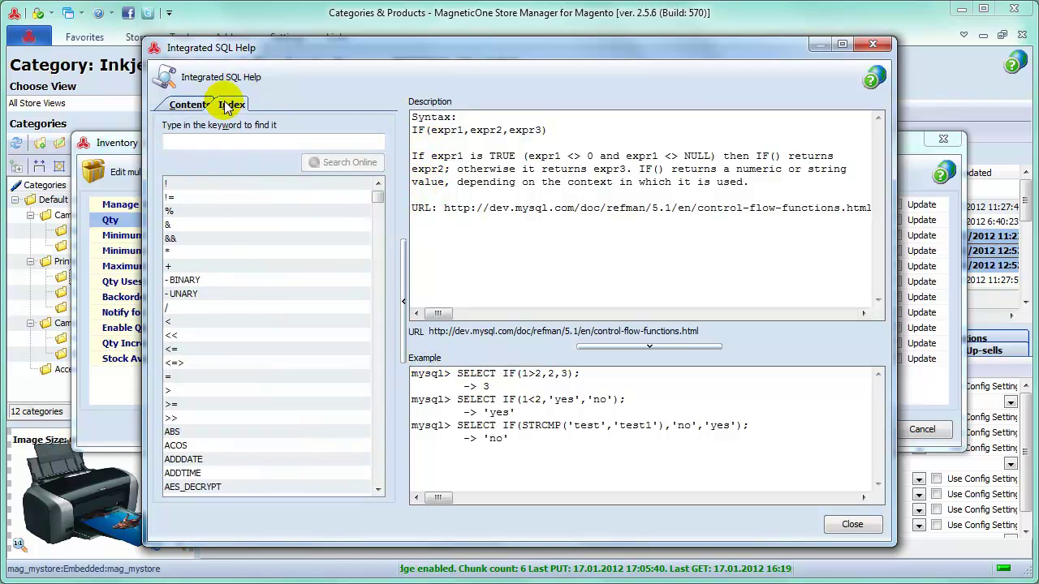
left_click(244, 139)
type("I")
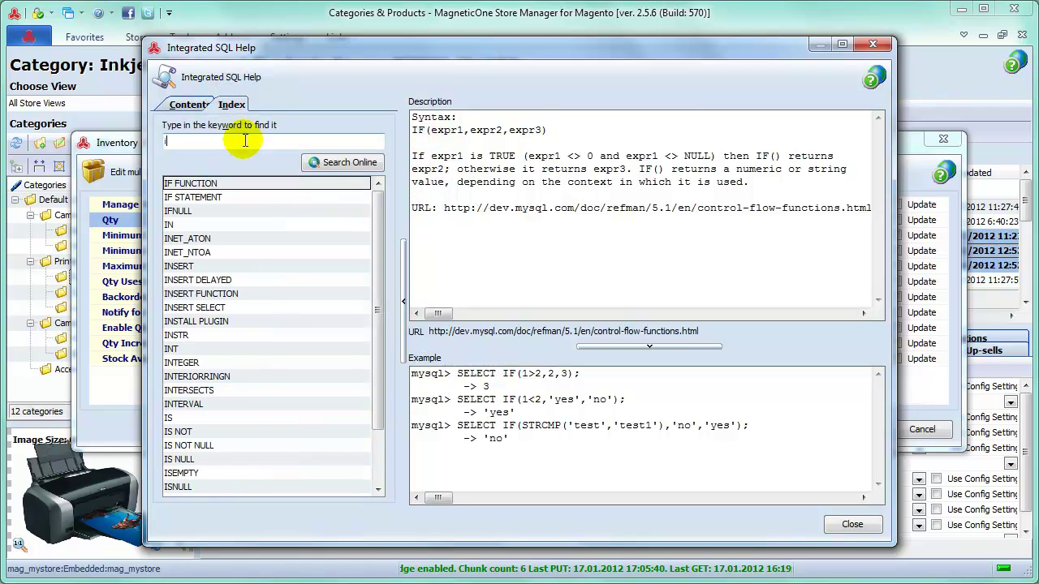
type("f")
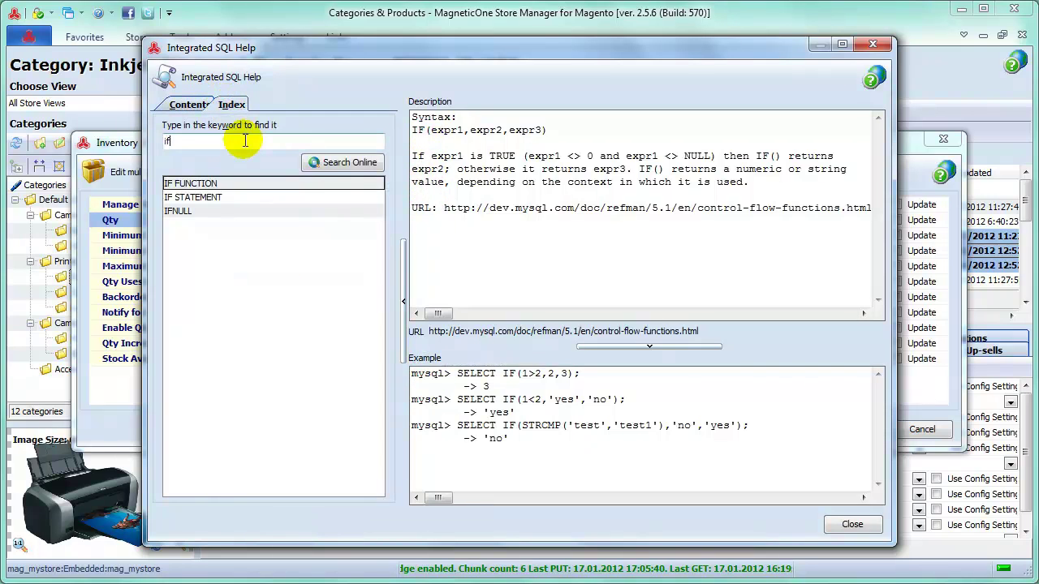
left_click(447, 331)
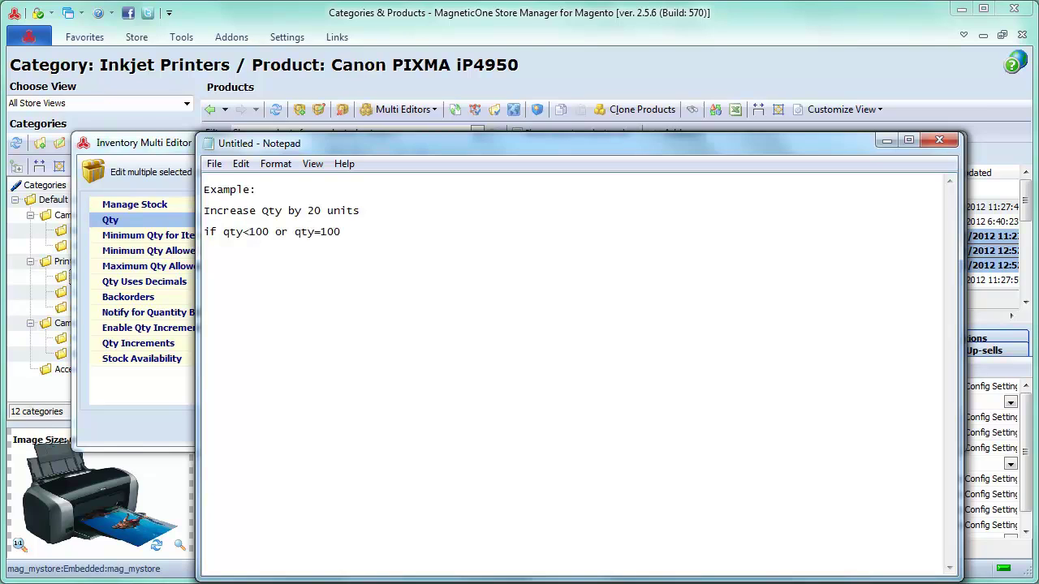
Enter the Qty expression if(qty<=100,qty+20,qty), replace it with if([FIELD_VALUE]<=100, [FIELD_VALUE]+20,[FIELD_VALUE]) and confirm it
key("alt+Tab")
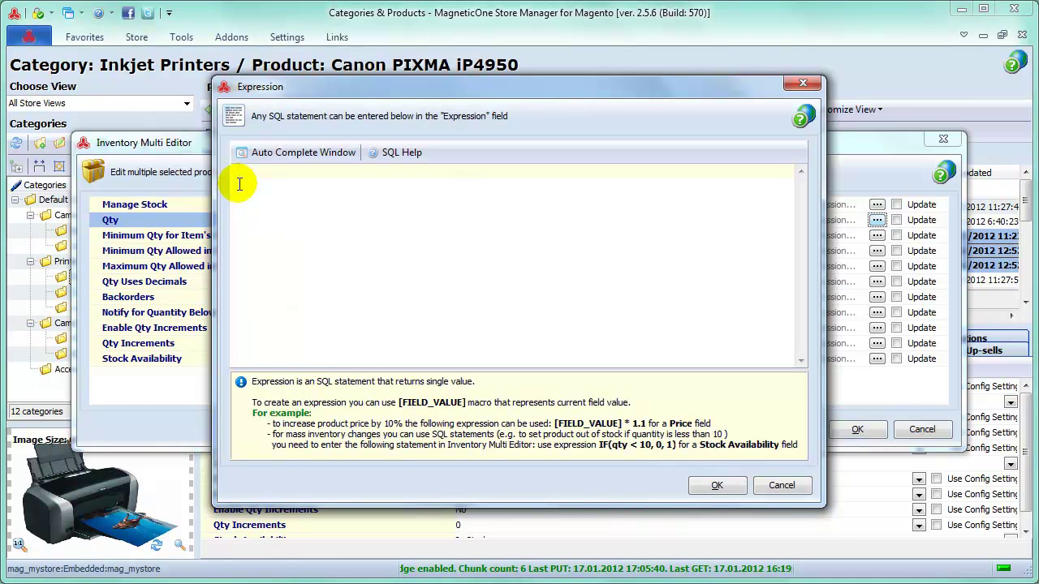
type("if(qty<=100,qty+20,qty))")
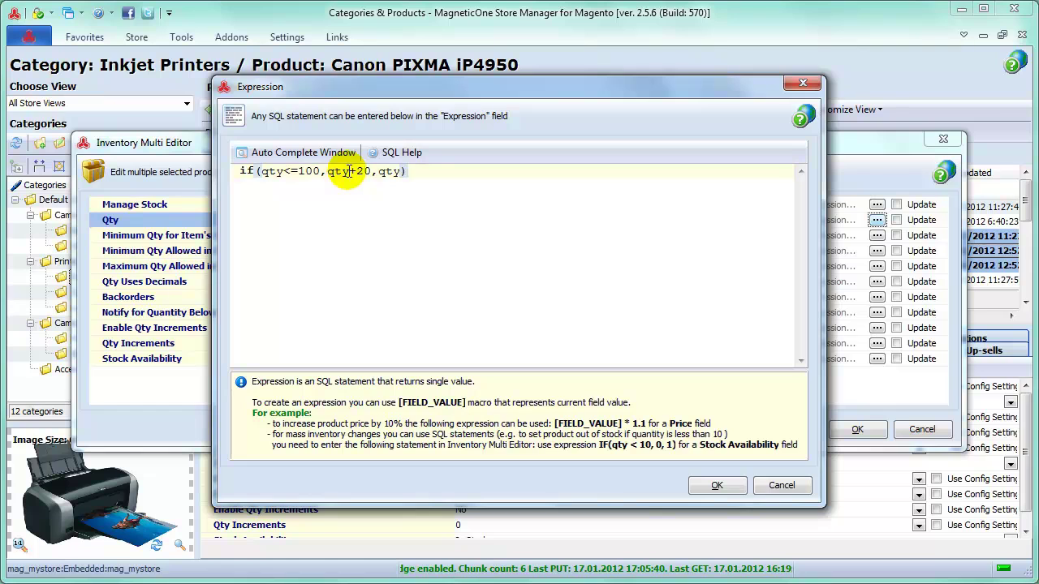
left_click_drag(409, 171, 238, 172)
type("if([FIELD_VALUE]<=100, [FIELD_VALUE]+20,[FIELD_VALUE])")
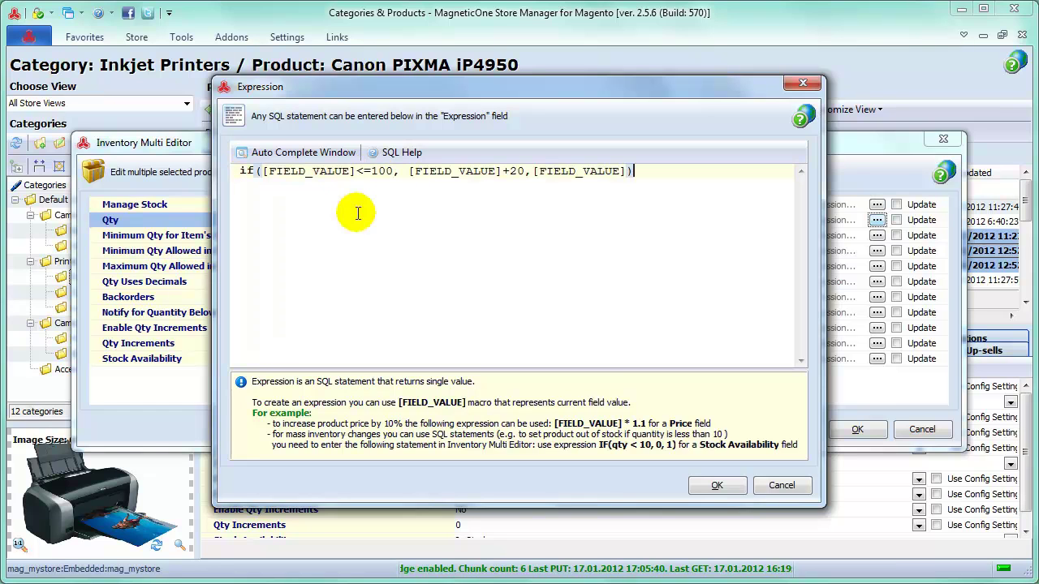
left_click(716, 484)
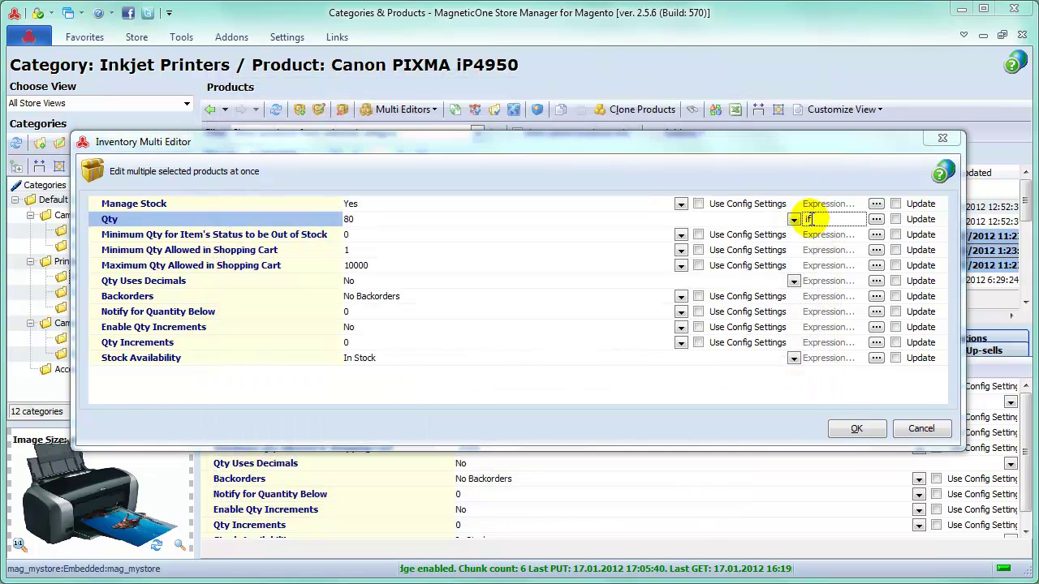
left_click_drag(809, 219, 859, 222)
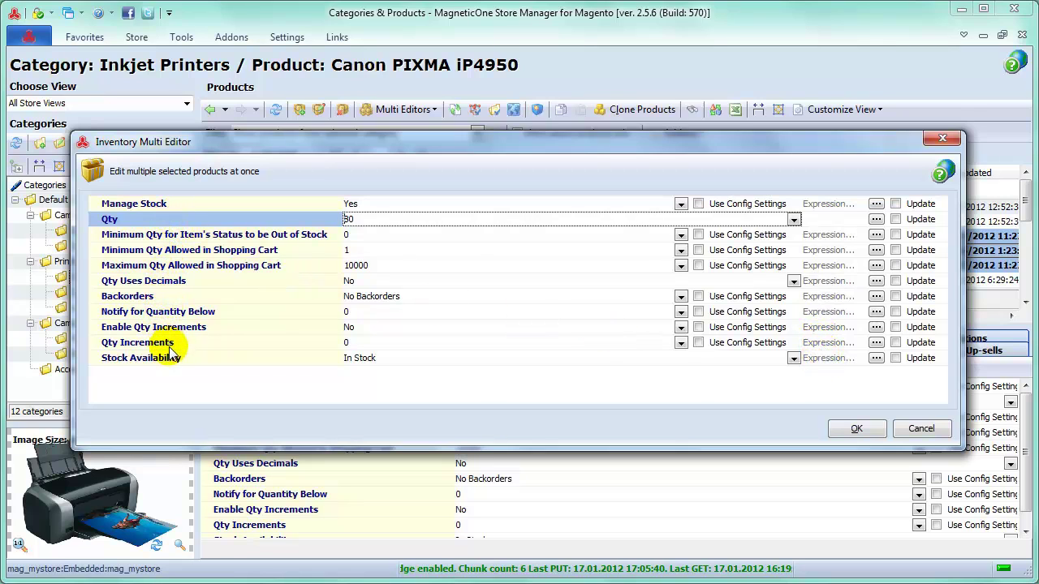
Set Minimum Qty for Item's Status to be Out of Stock to 86 and enable Use Config Settings for it
left_click(680, 235)
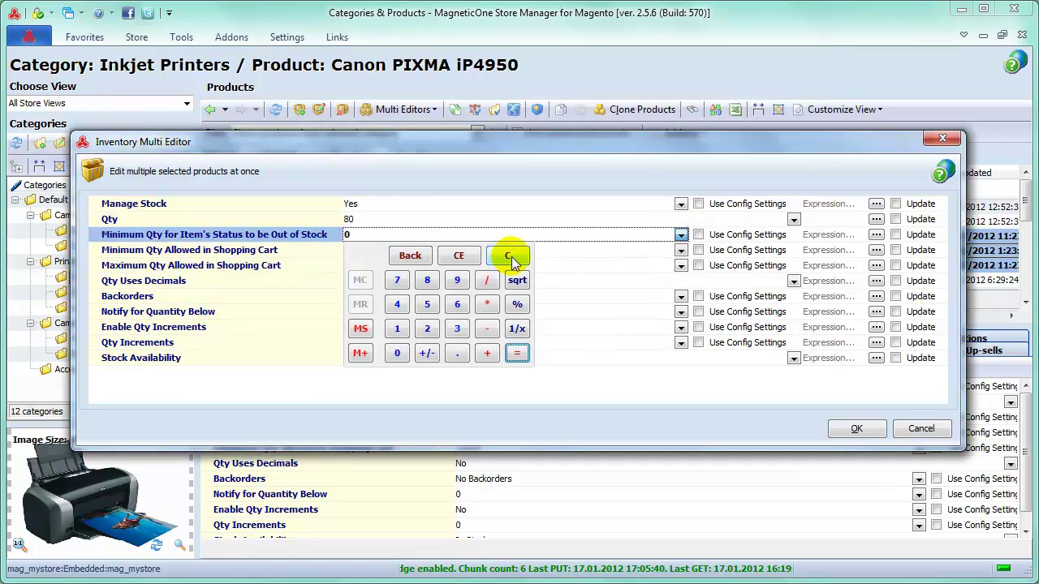
left_click(426, 284)
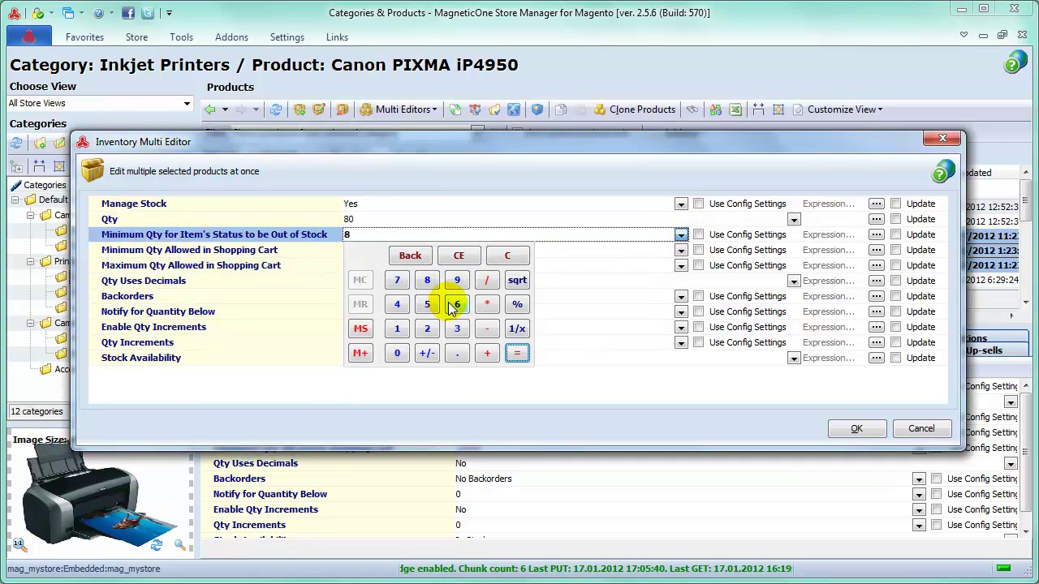
left_click(454, 303)
left_click(698, 234)
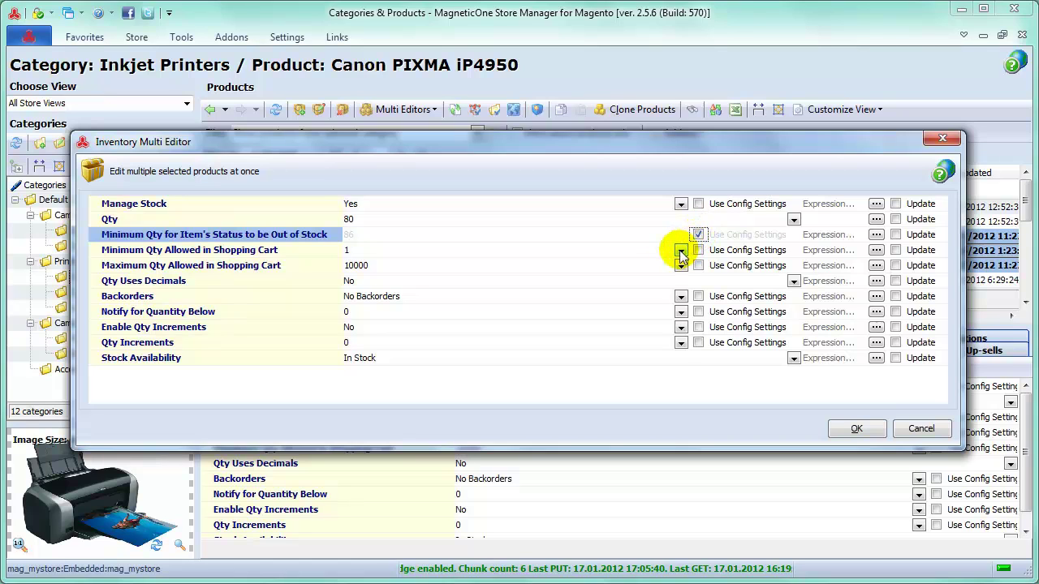
Set the Minimum Qty Allowed in Shopping Cart to 2 and the Maximum Qty Allowed in Shopping Cart to 4
left_click(680, 251)
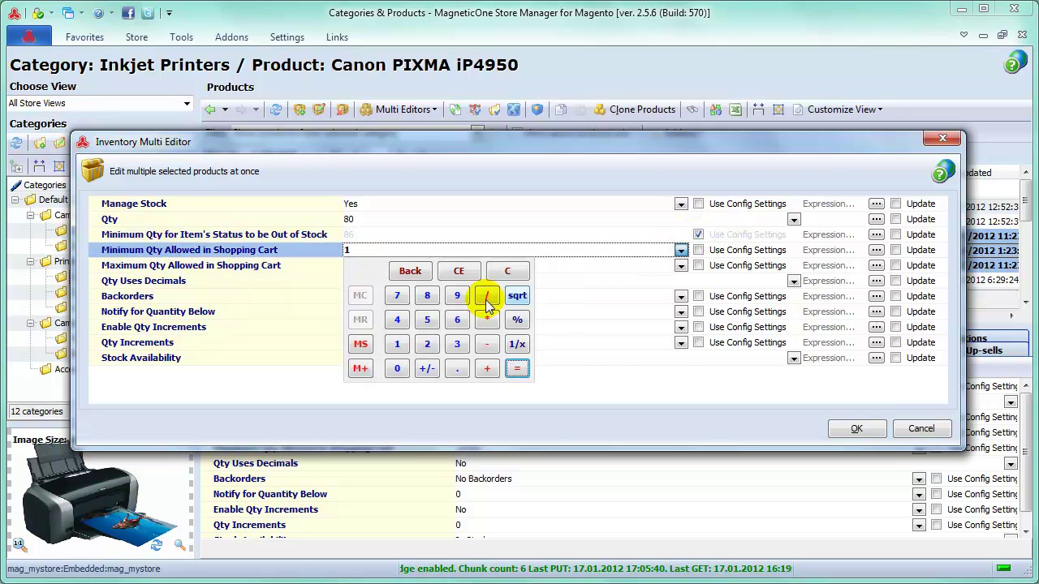
left_click(427, 344)
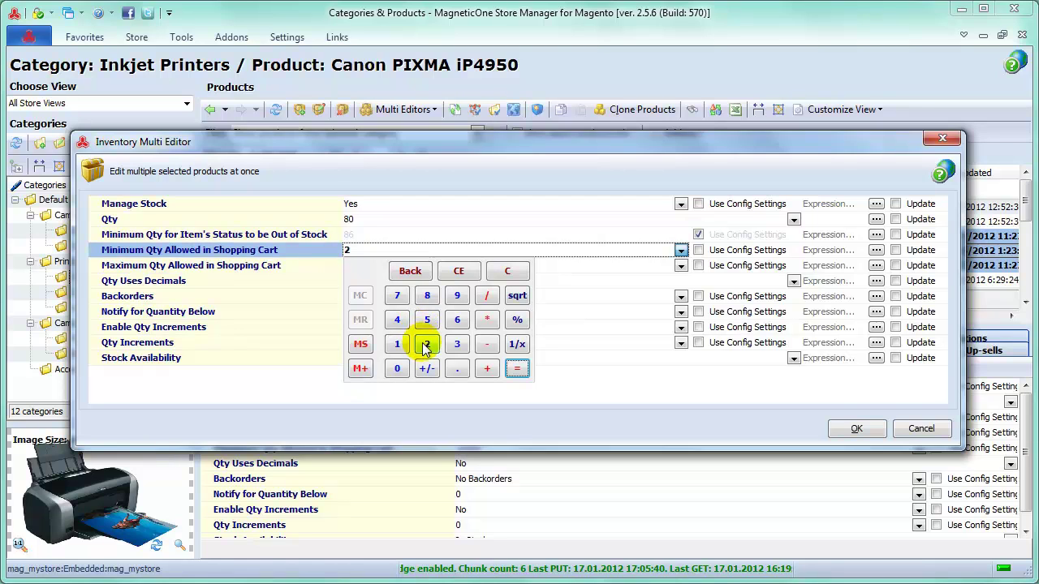
left_click(681, 264)
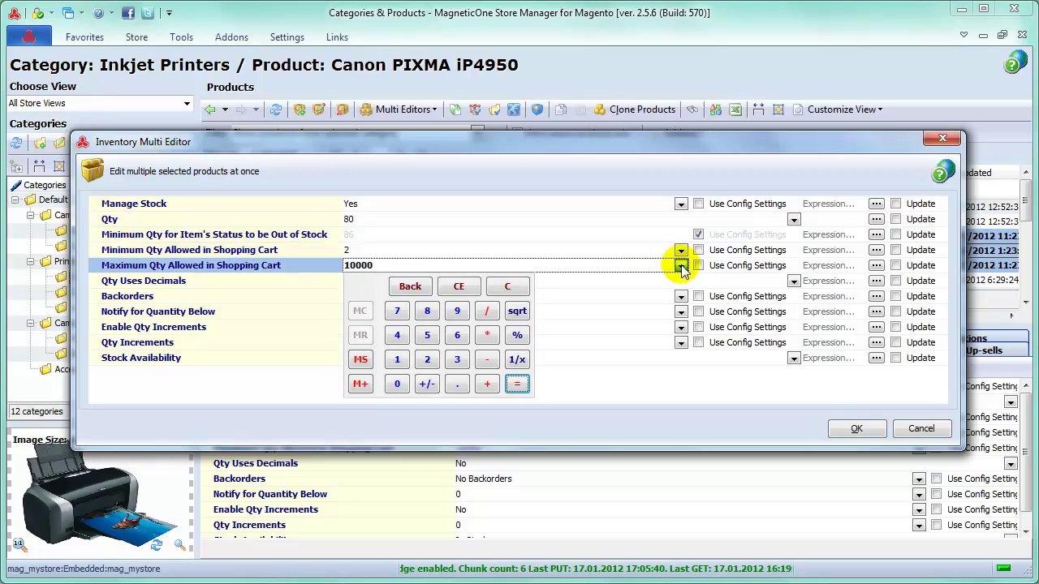
left_click(402, 340)
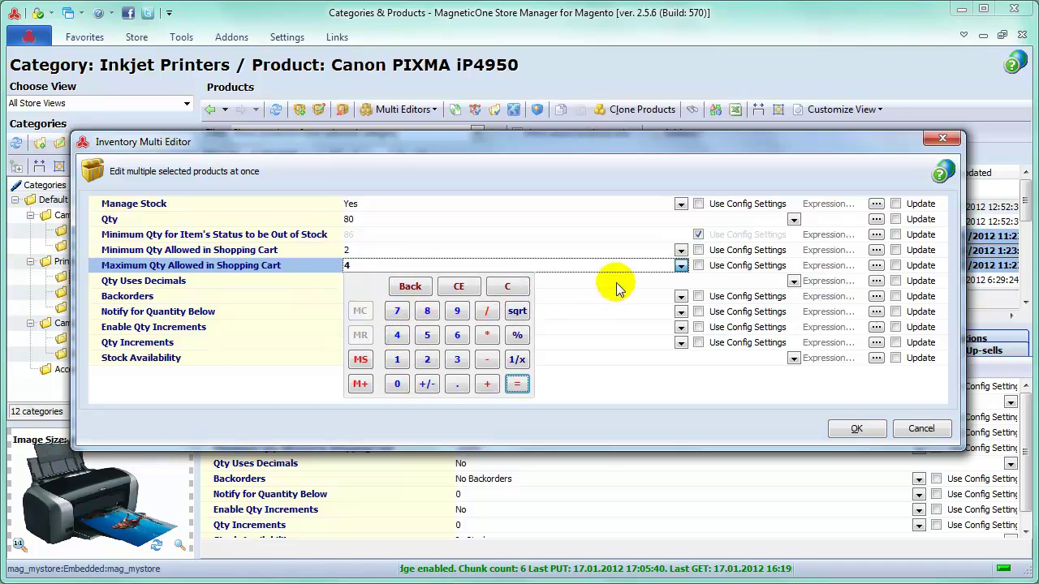
Set Qty Uses Decimals to No for the selected products
left_click(676, 284)
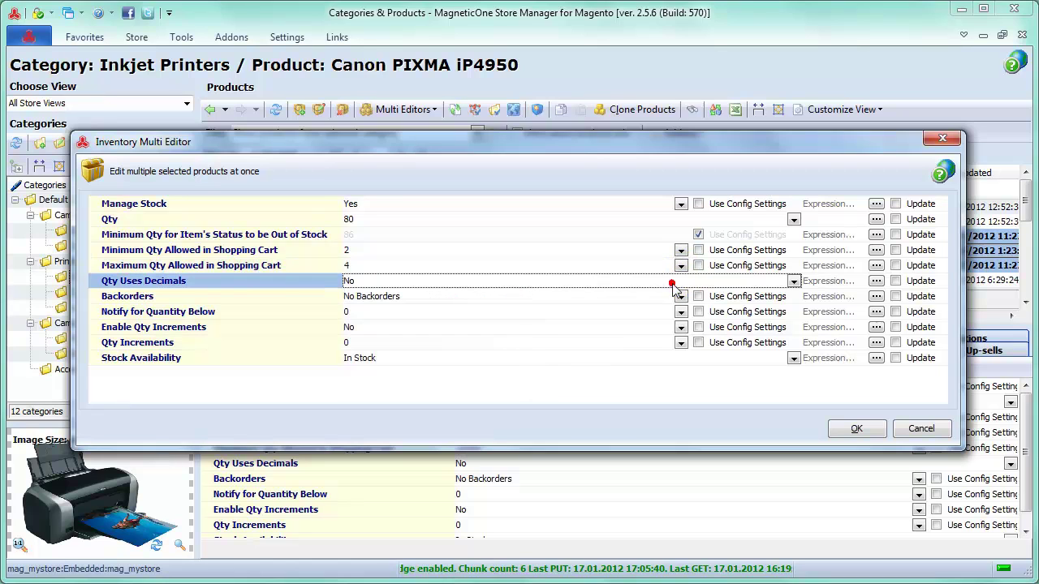
left_click(791, 281)
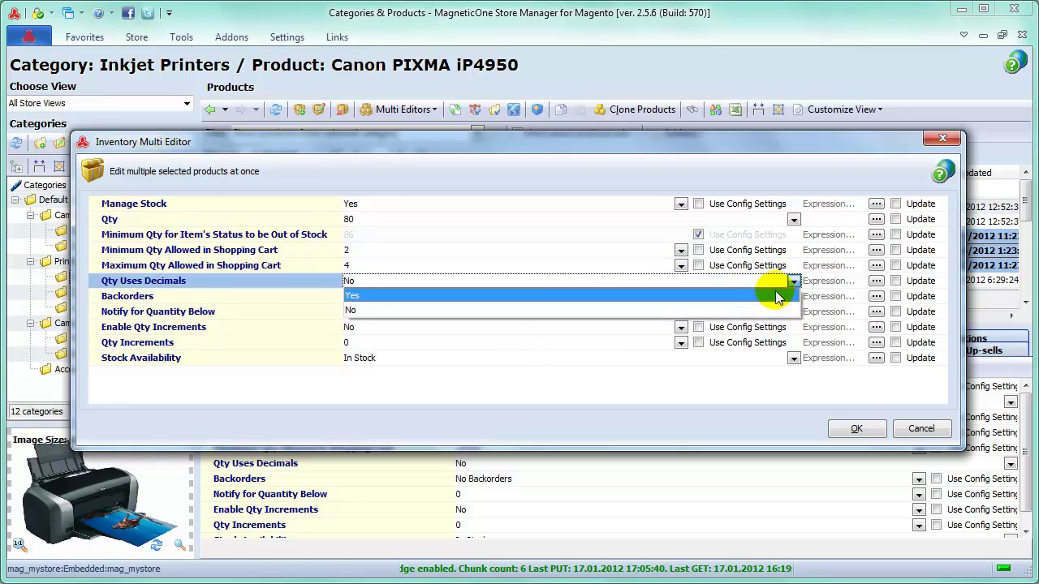
left_click(767, 300)
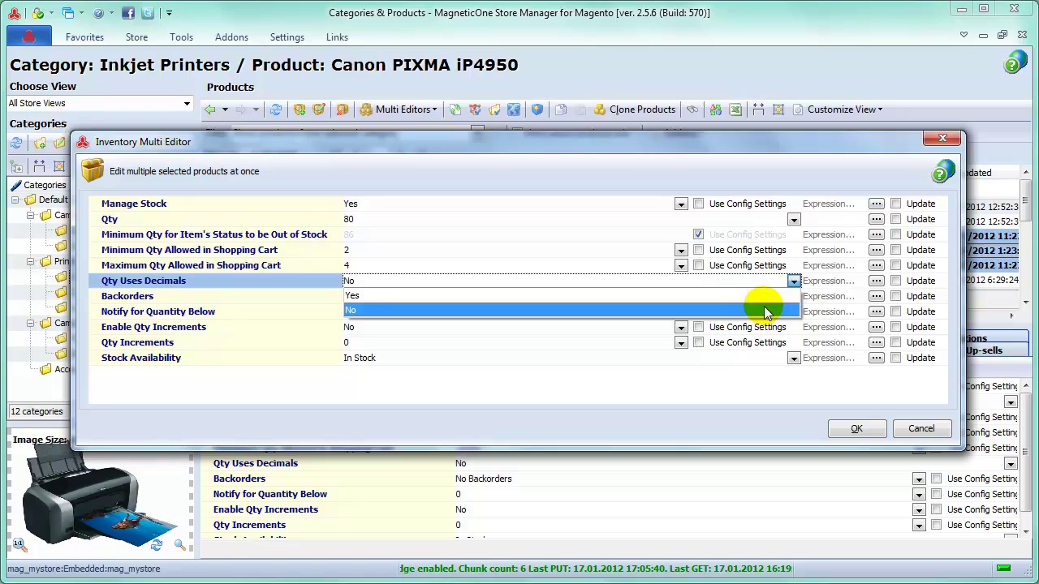
left_click(763, 310)
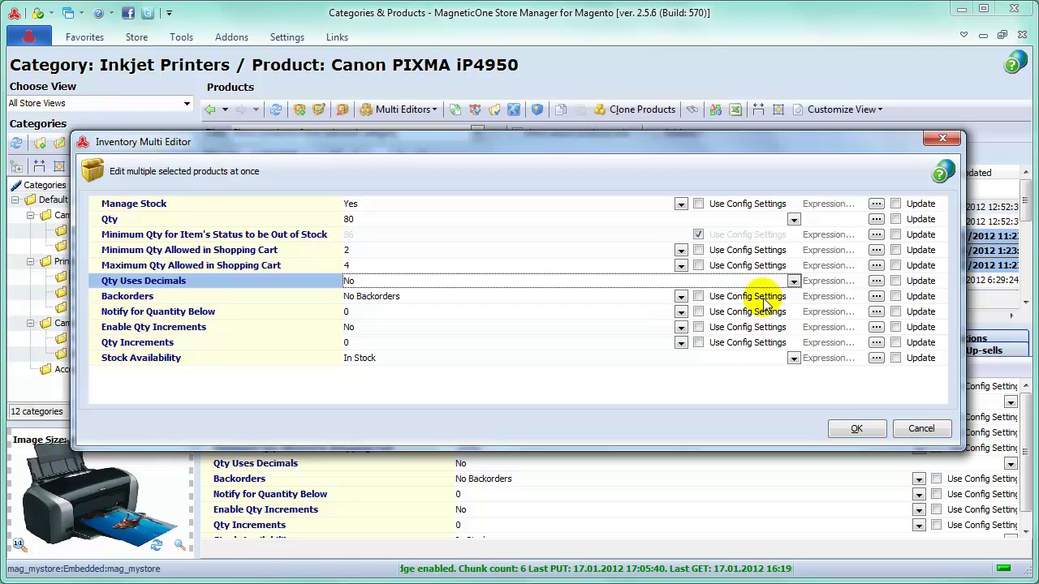
Set Backorders to No Backorders and Notify for Quantity Below to 15
left_click(679, 298)
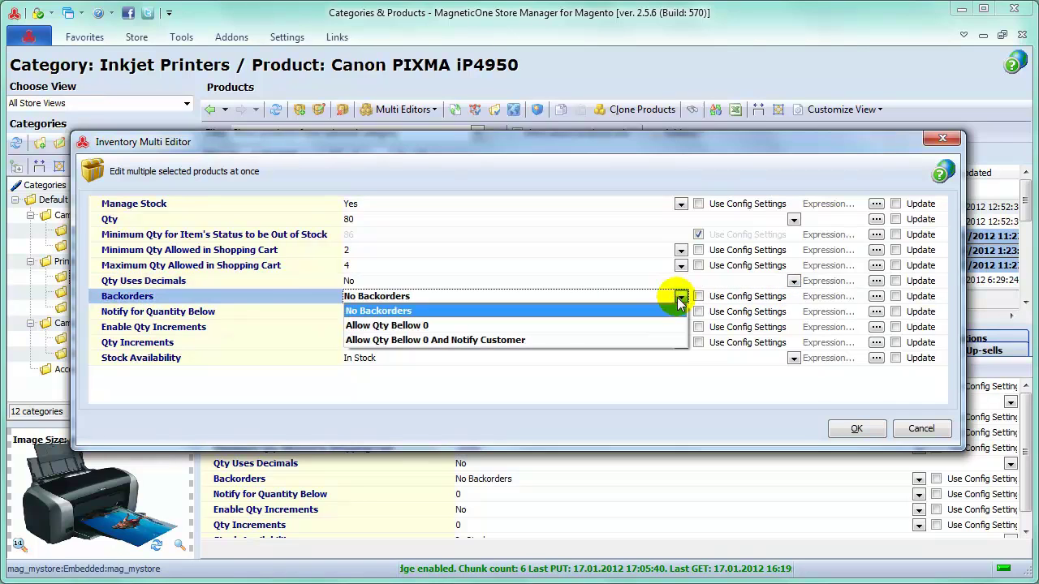
left_click(667, 311)
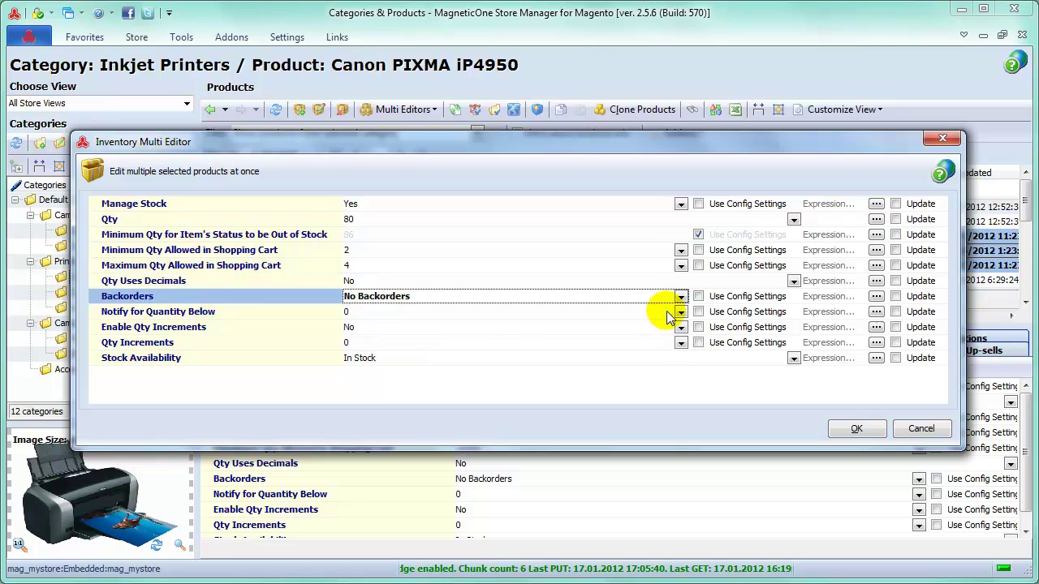
left_click(681, 313)
left_click(681, 312)
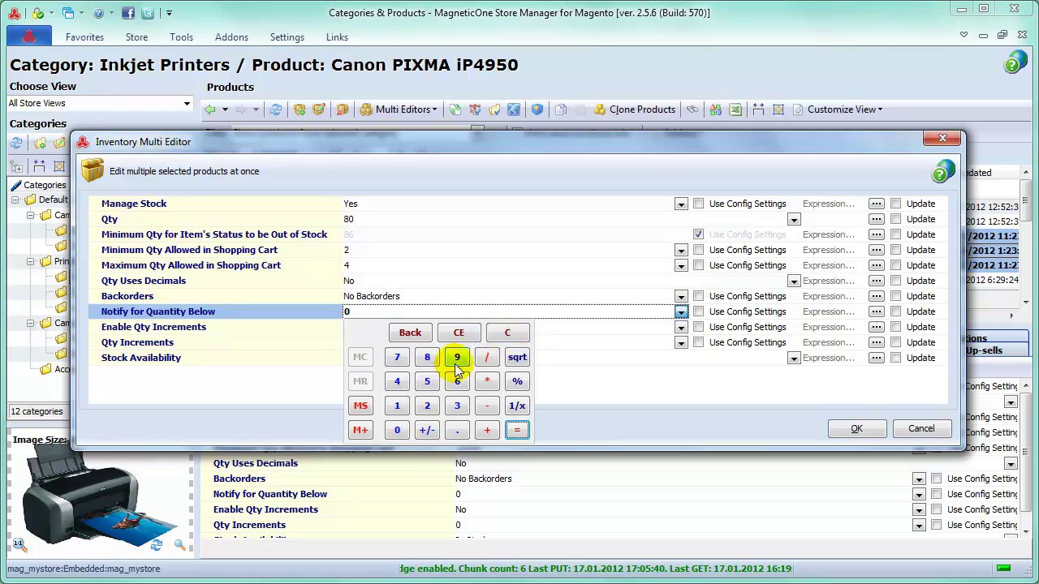
left_click(396, 405)
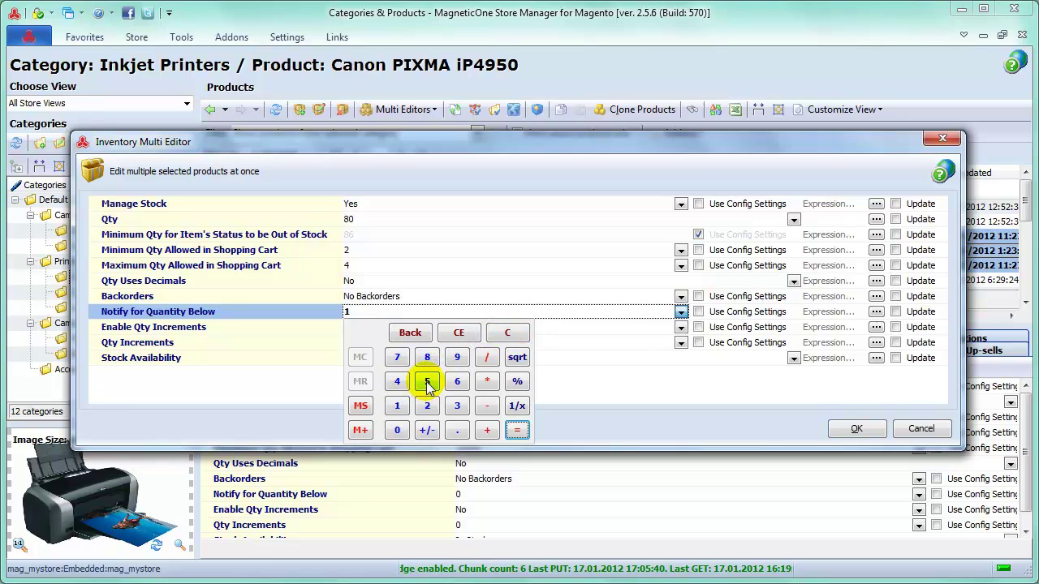
left_click(427, 381)
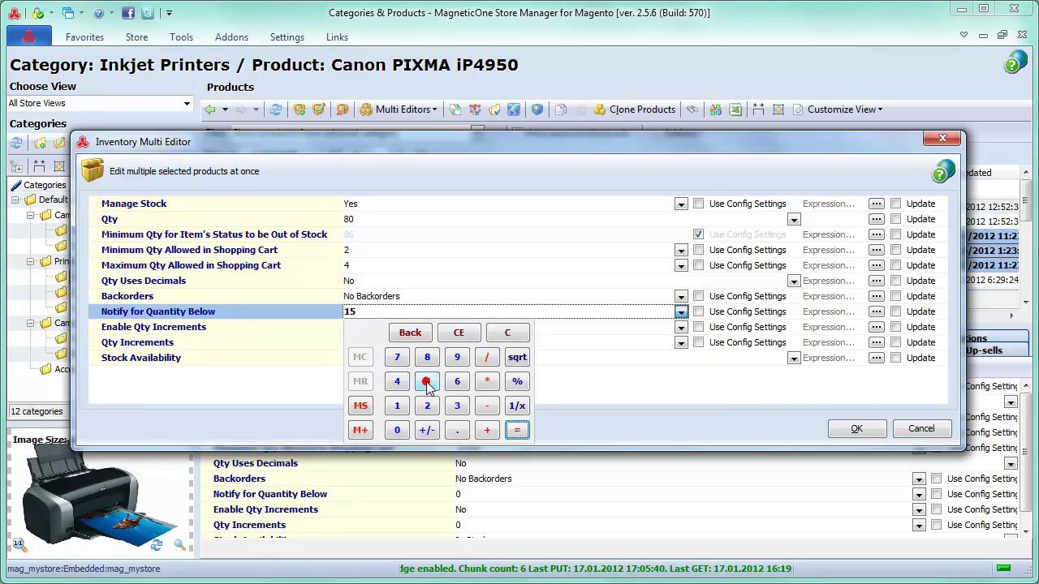
Set Enable Qty Increments to Yes and Qty Increments to 4, and view the Stock Availability options
left_click(679, 327)
left_click(674, 342)
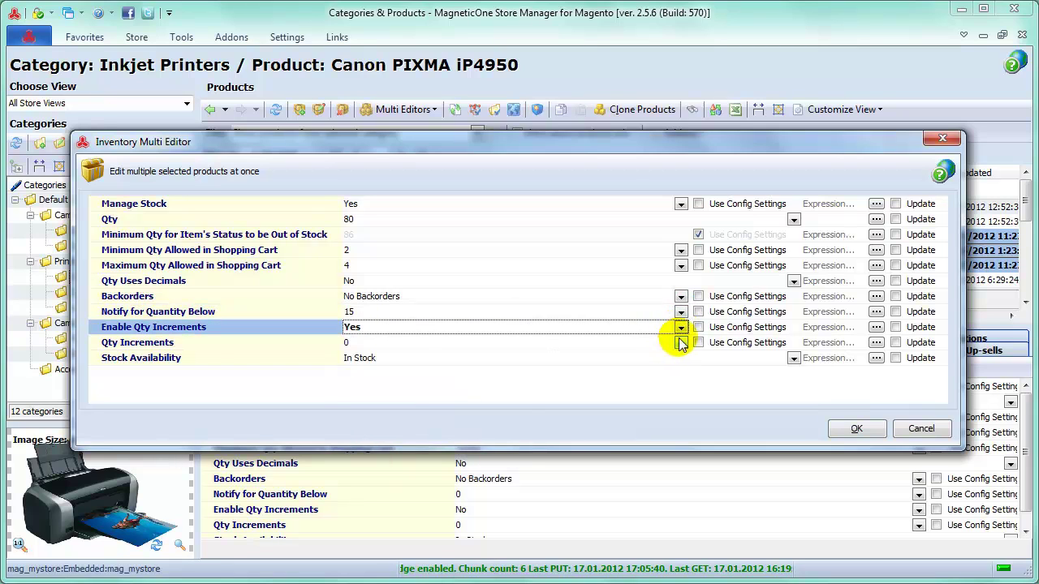
left_click(680, 343)
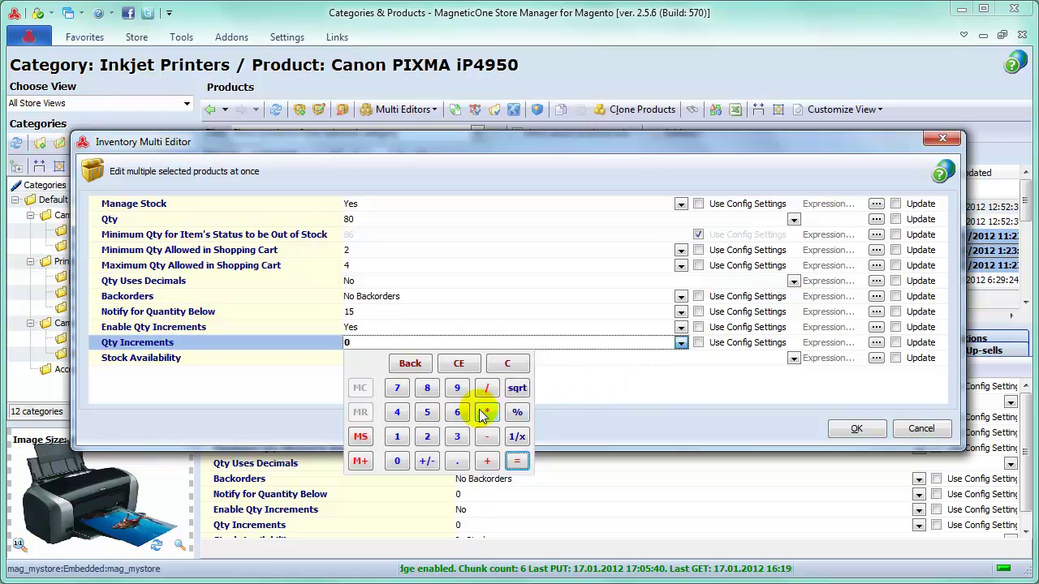
left_click(397, 414)
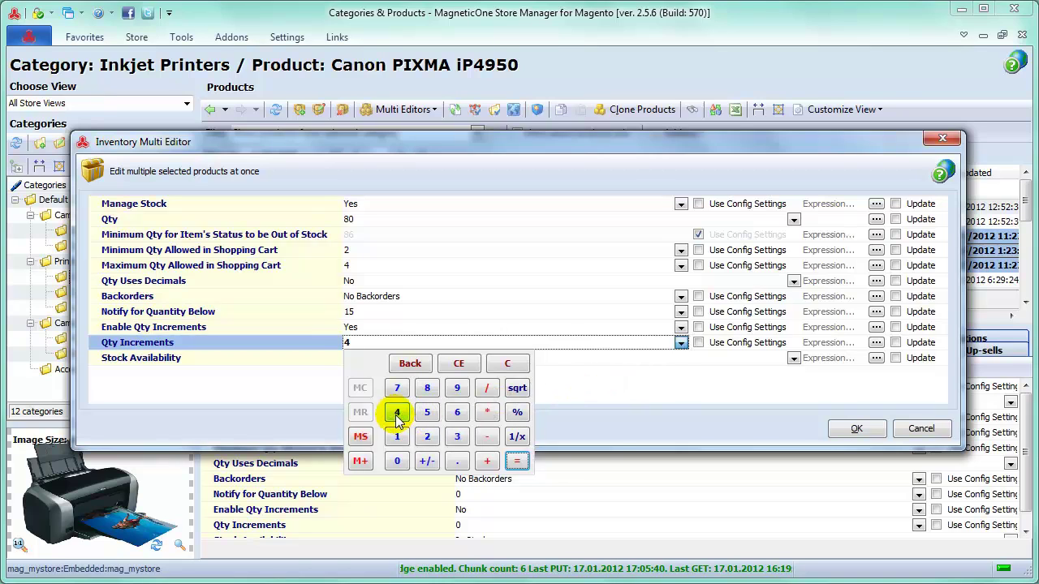
left_click(682, 344)
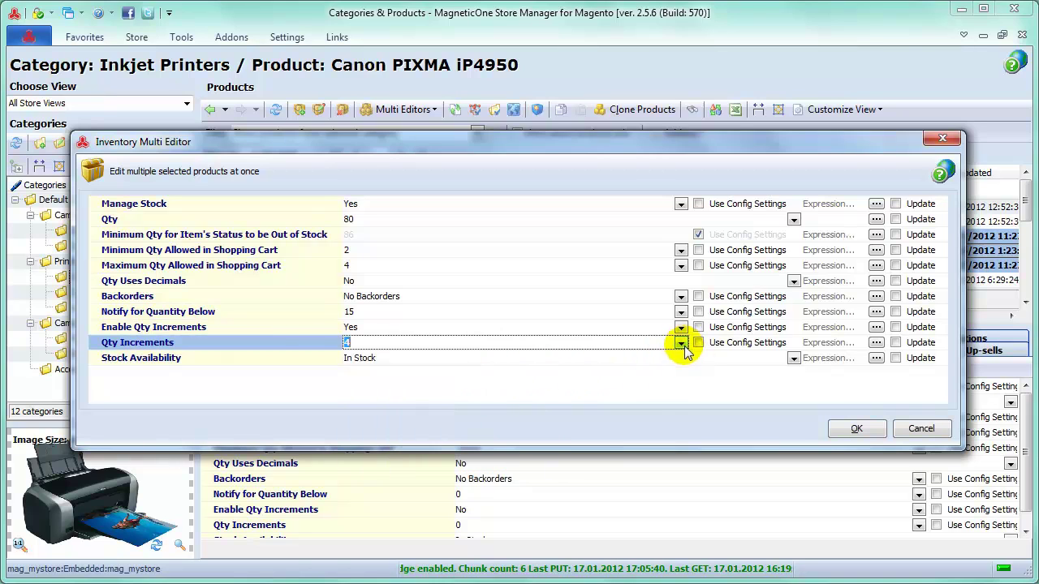
left_click(793, 357)
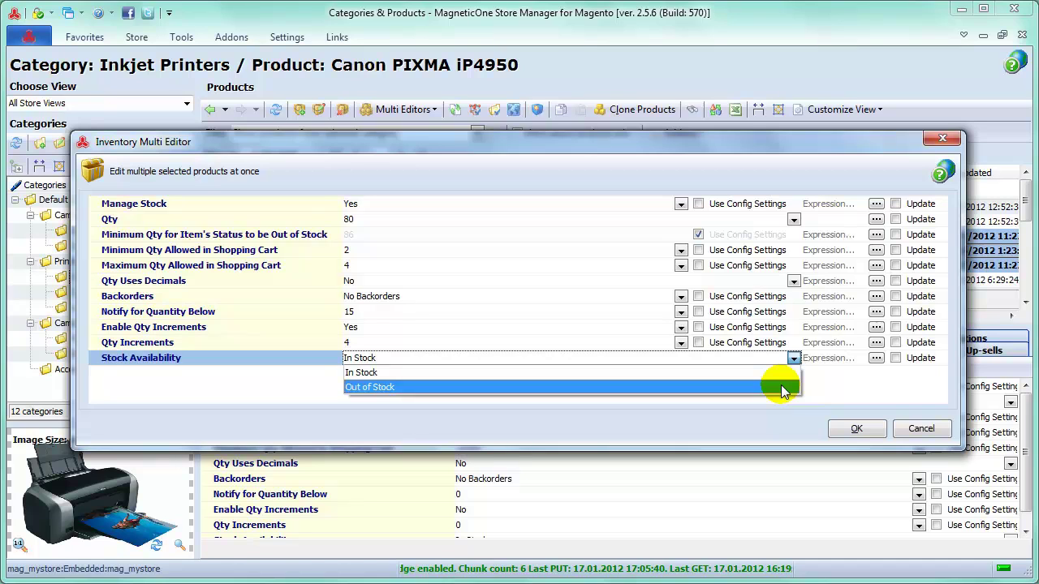
key("Escape")
Mark Qty, Minimum Qty Allowed in Shopping Cart and Qty Uses Decimals for update, apply the changes and close the operation report
left_click(895, 219)
left_click(895, 219)
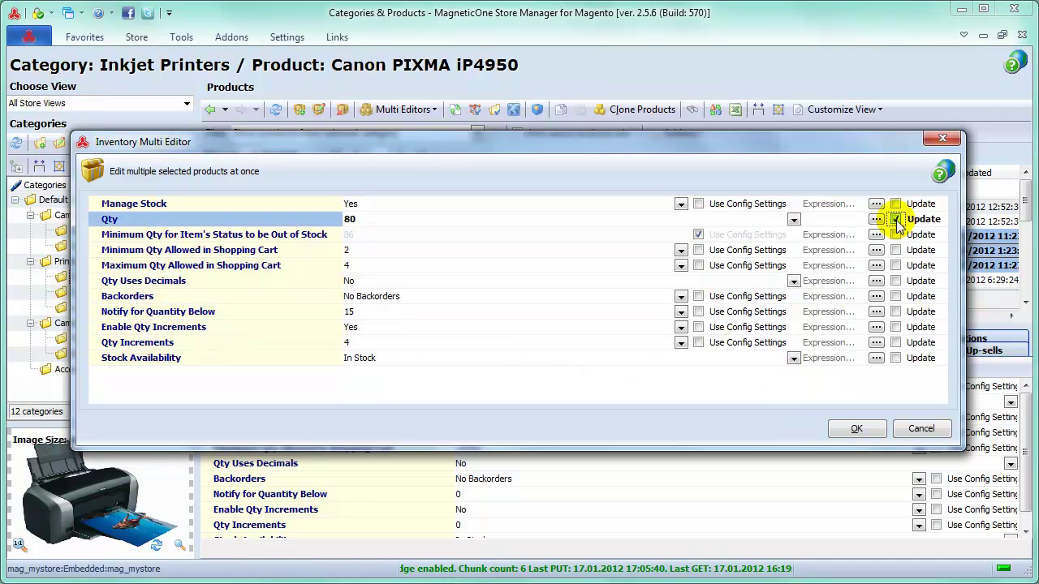
left_click(895, 250)
left_click(895, 281)
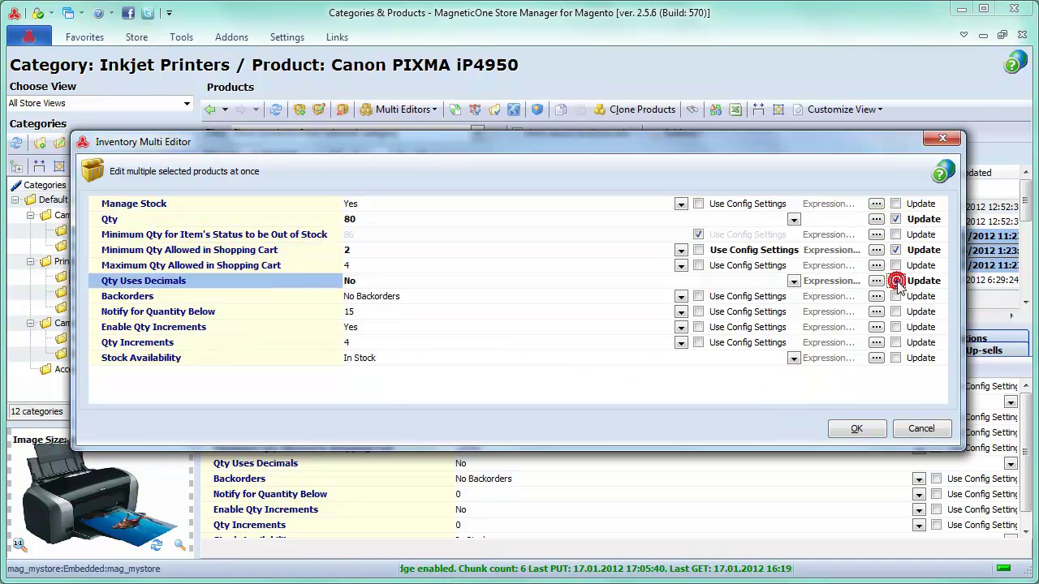
left_click(858, 430)
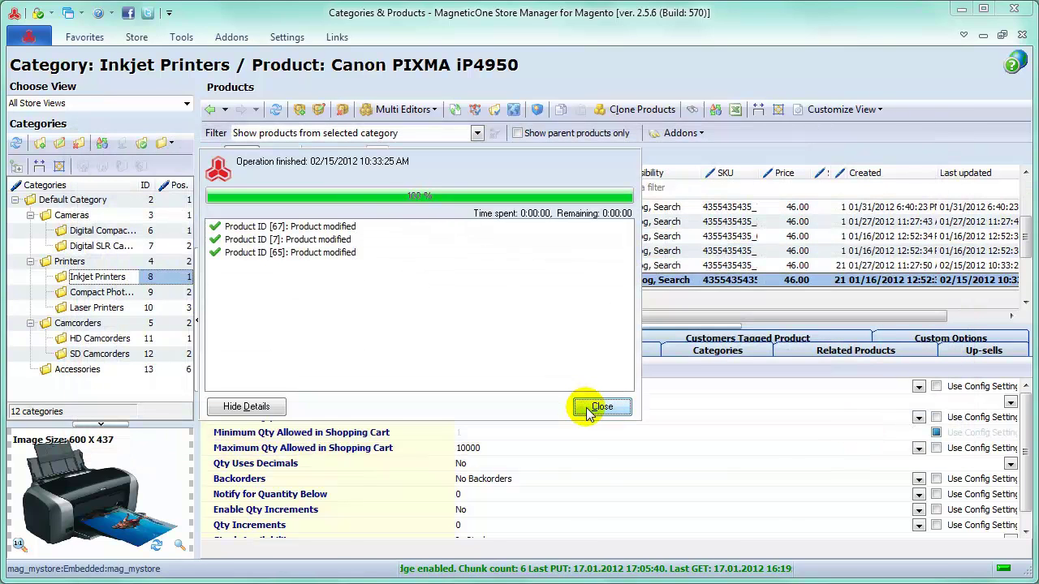
left_click(587, 408)
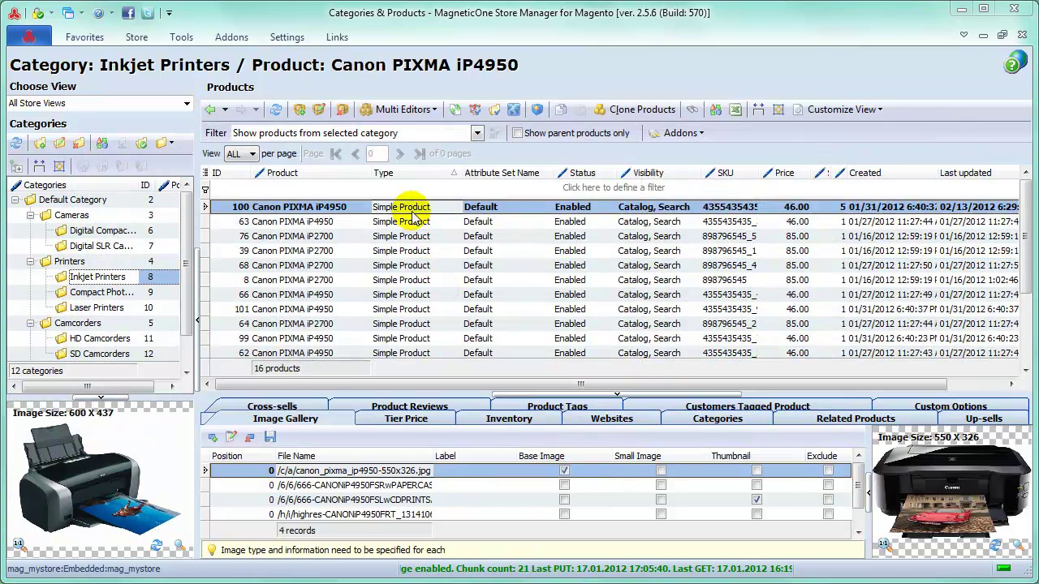
left_click(410, 210)
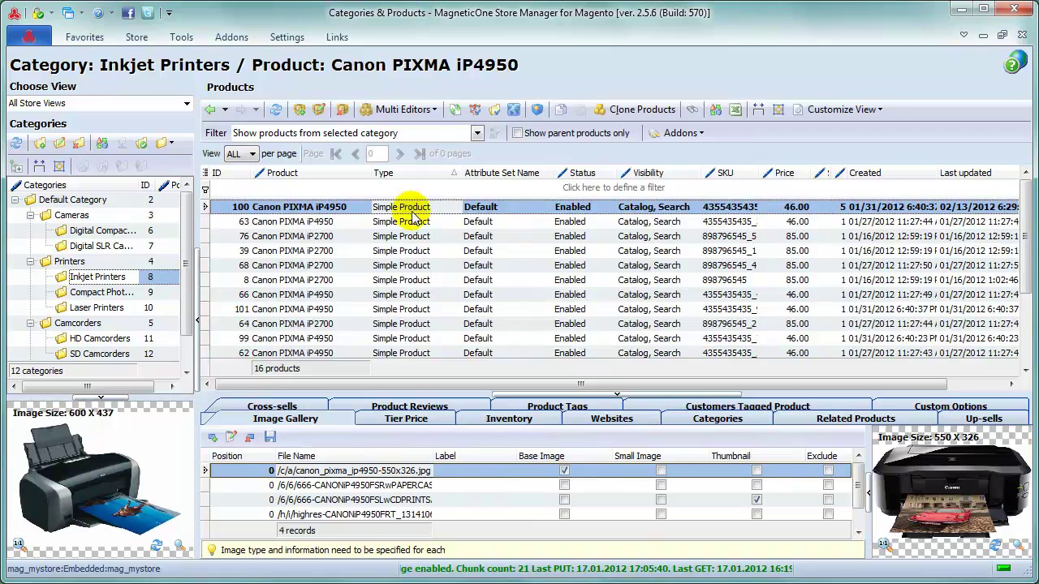